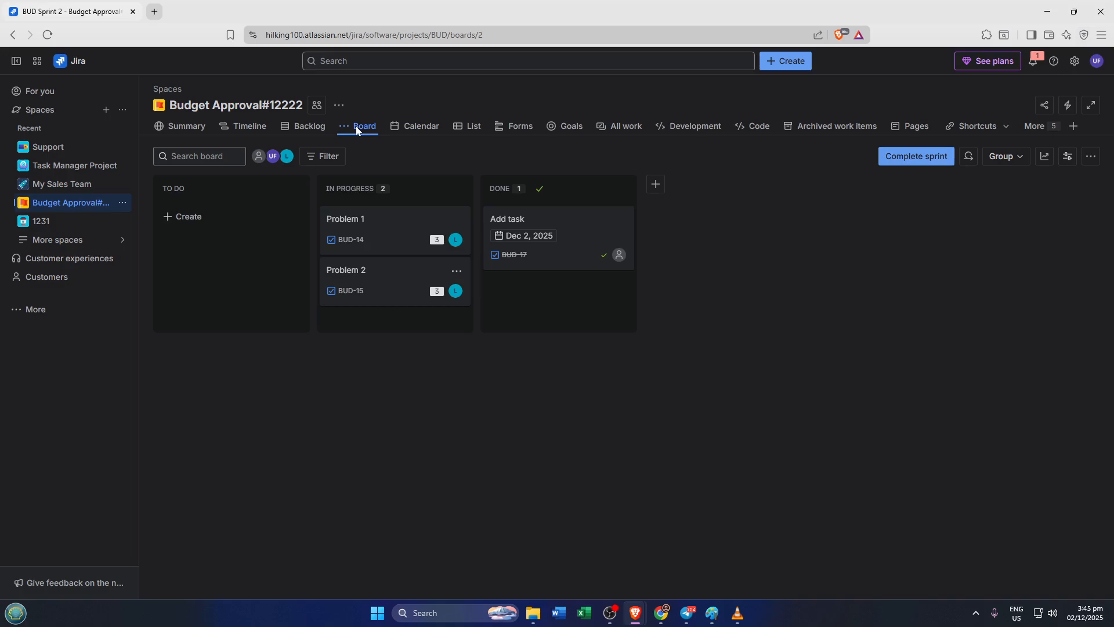
Open the backlog and turn on the epic panel
left_click(303, 136)
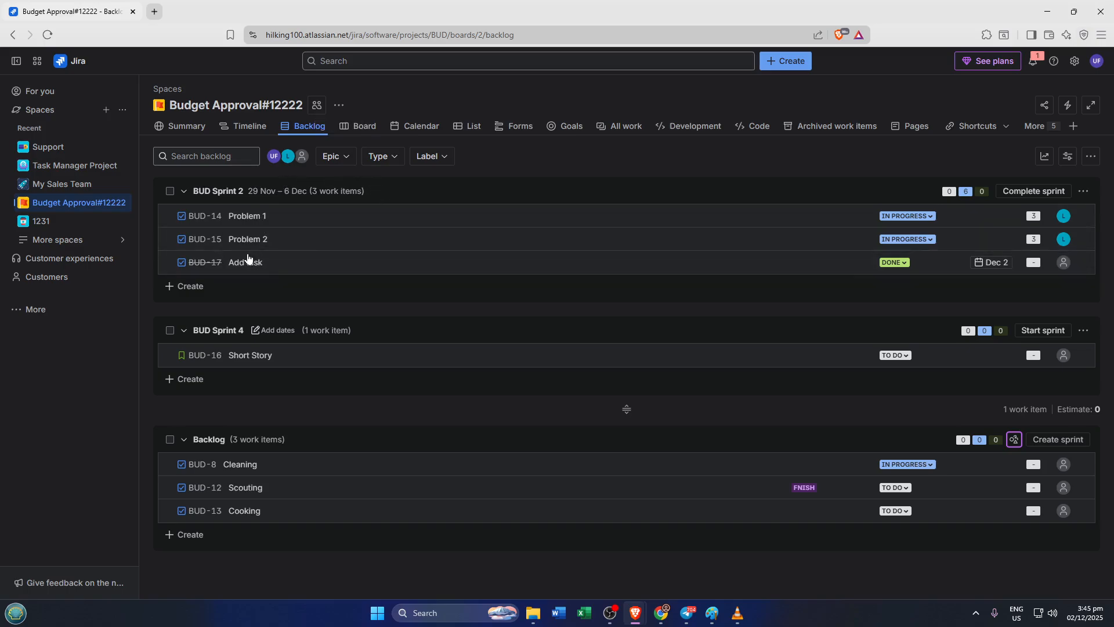
left_click(341, 158)
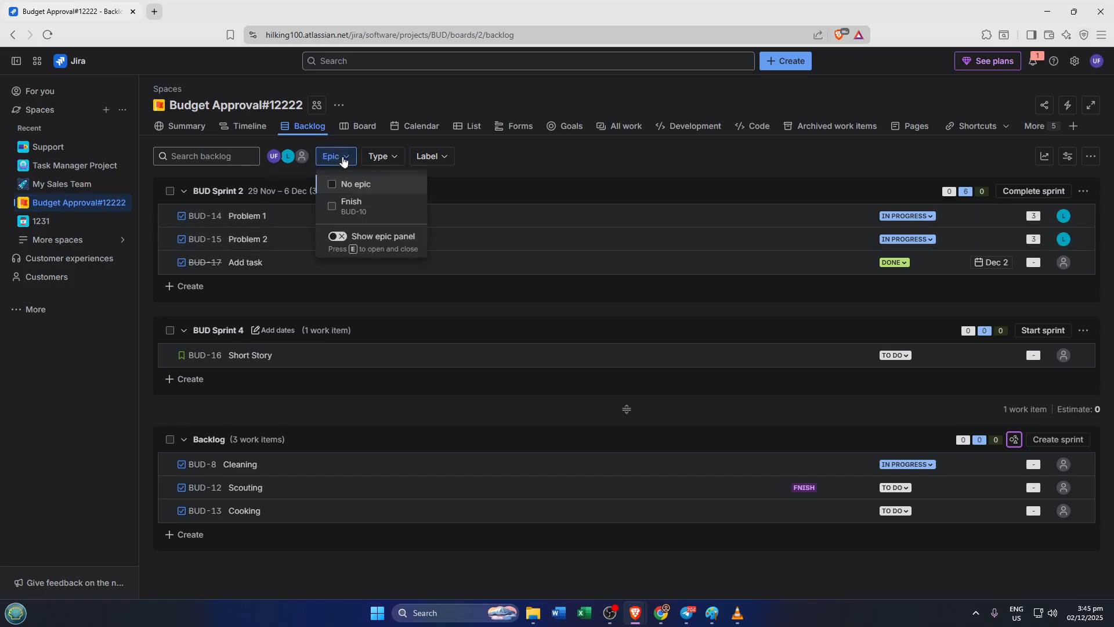
left_click(337, 238)
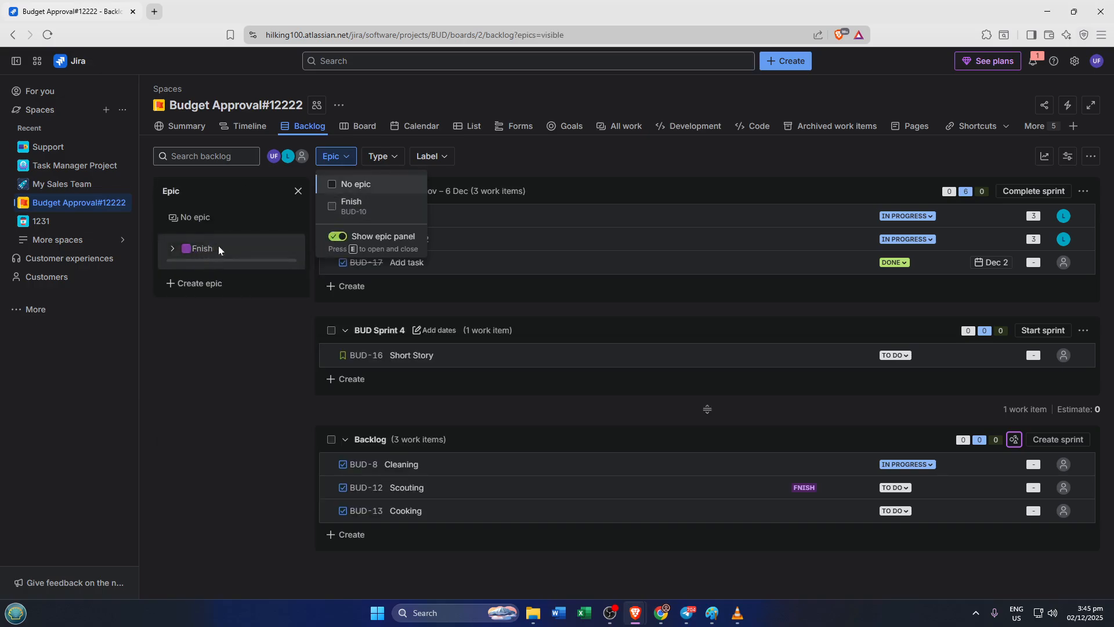
Create a new epic named "New Epic"
left_click(194, 285)
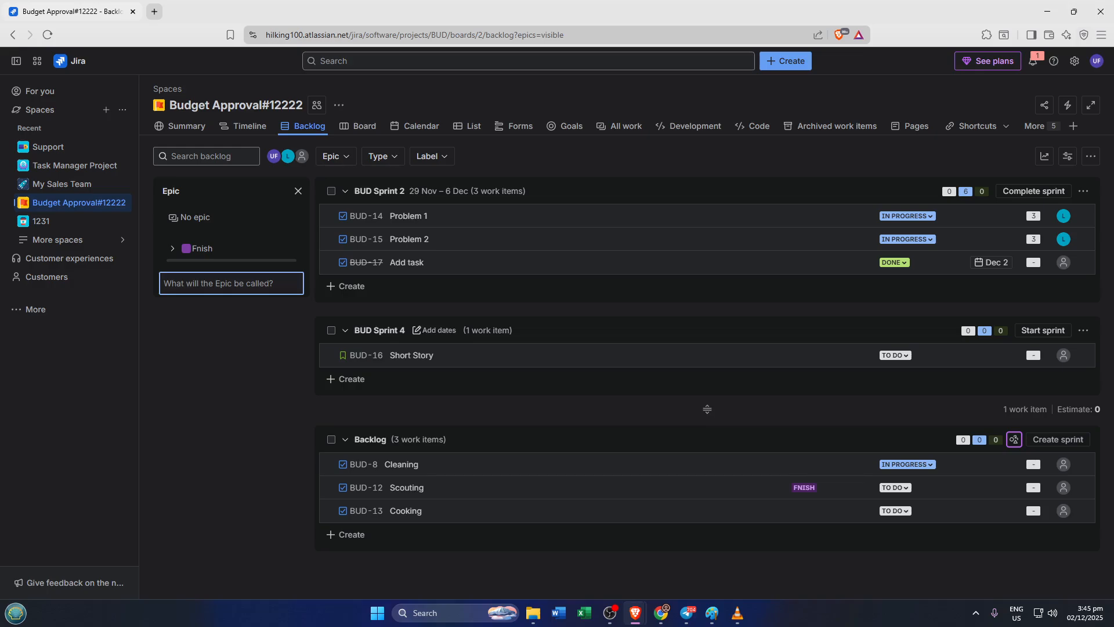
type("New Epic")
key("Return")
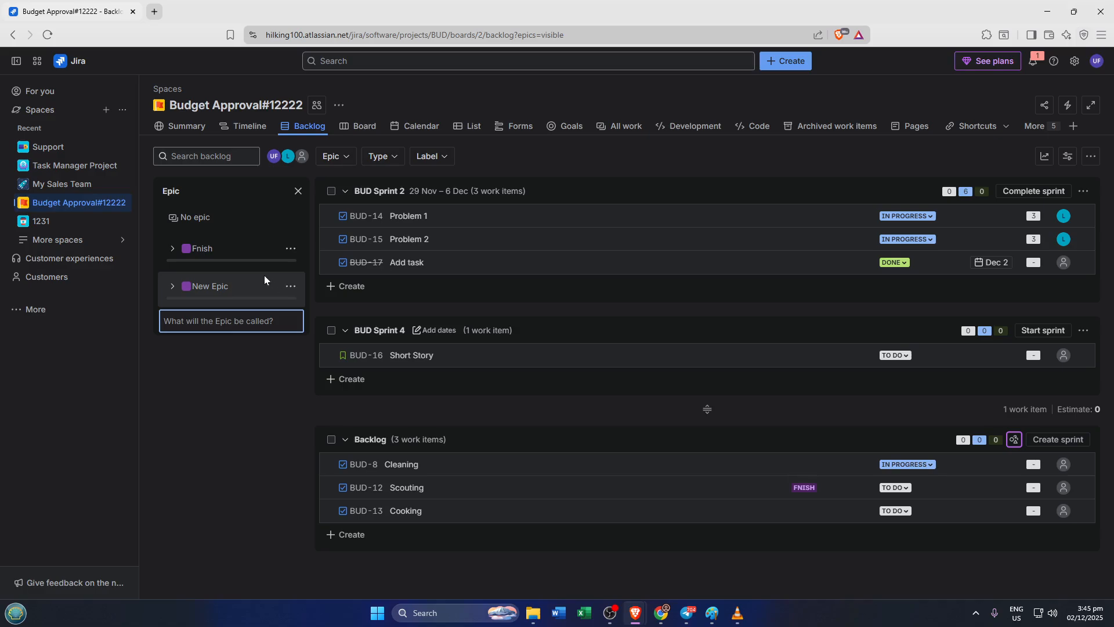
Filter by New Epic and create a story named "Short Story1" in BUD Sprint 2
left_click(256, 290)
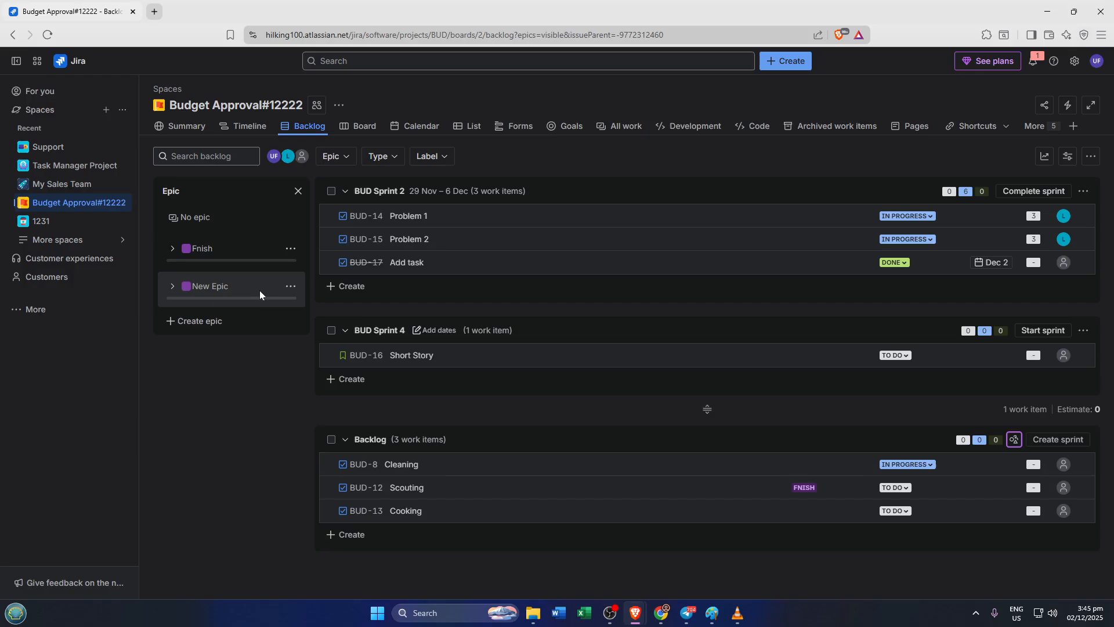
left_click(260, 290)
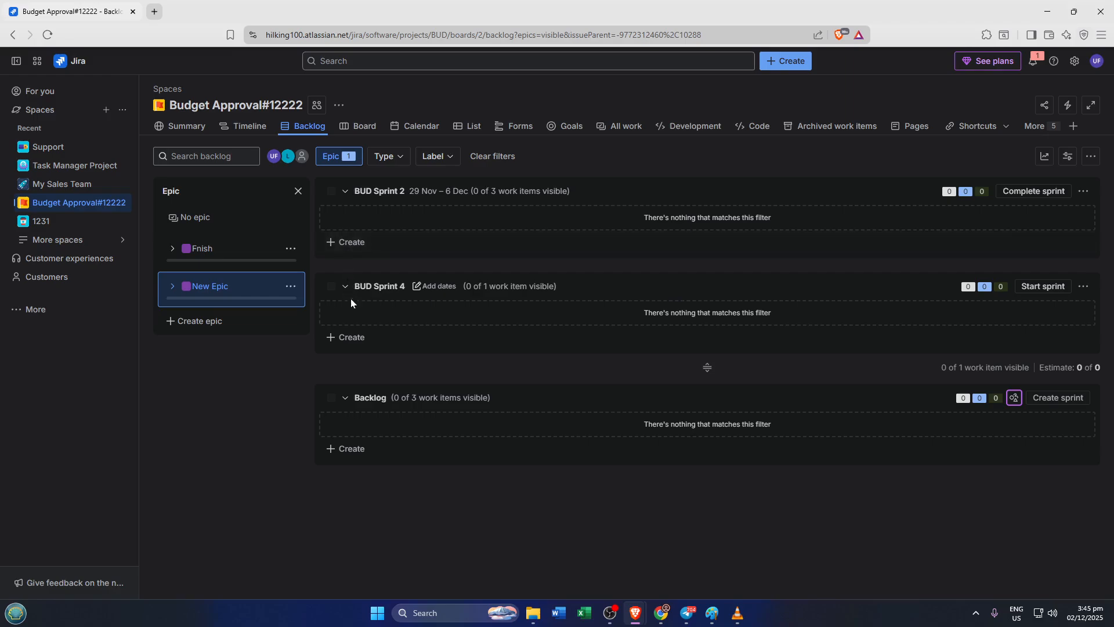
left_click(346, 251)
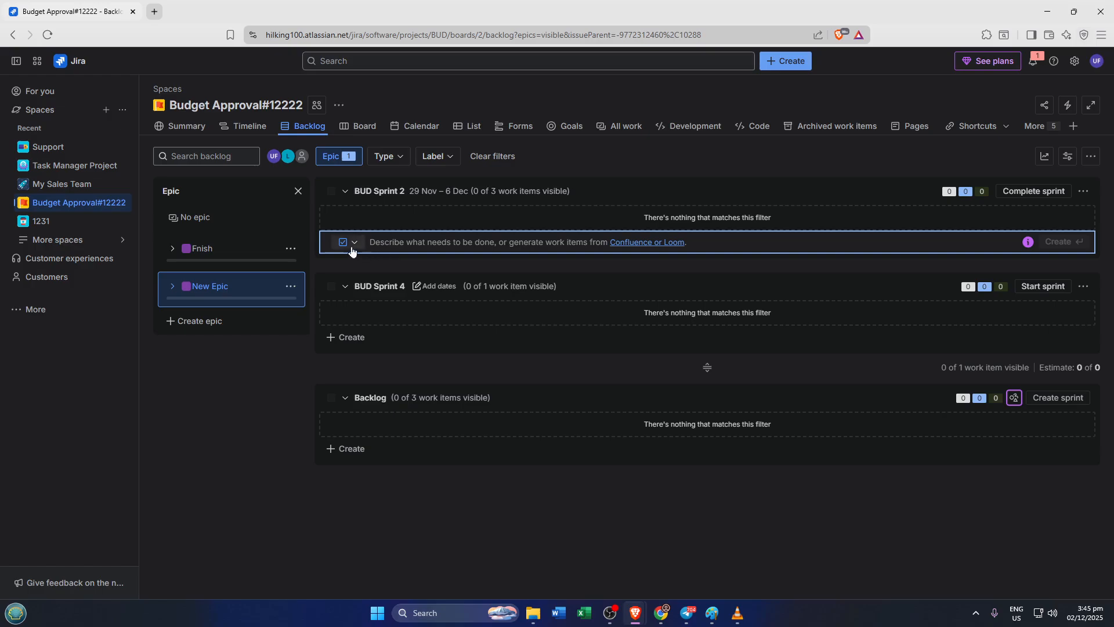
left_click(352, 248)
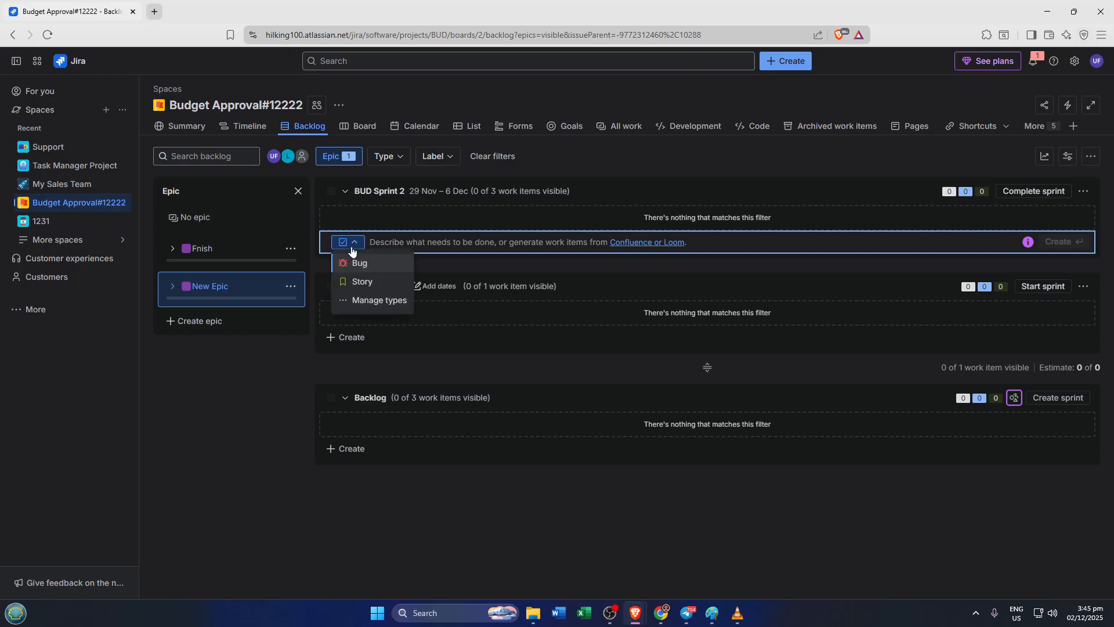
left_click(367, 283)
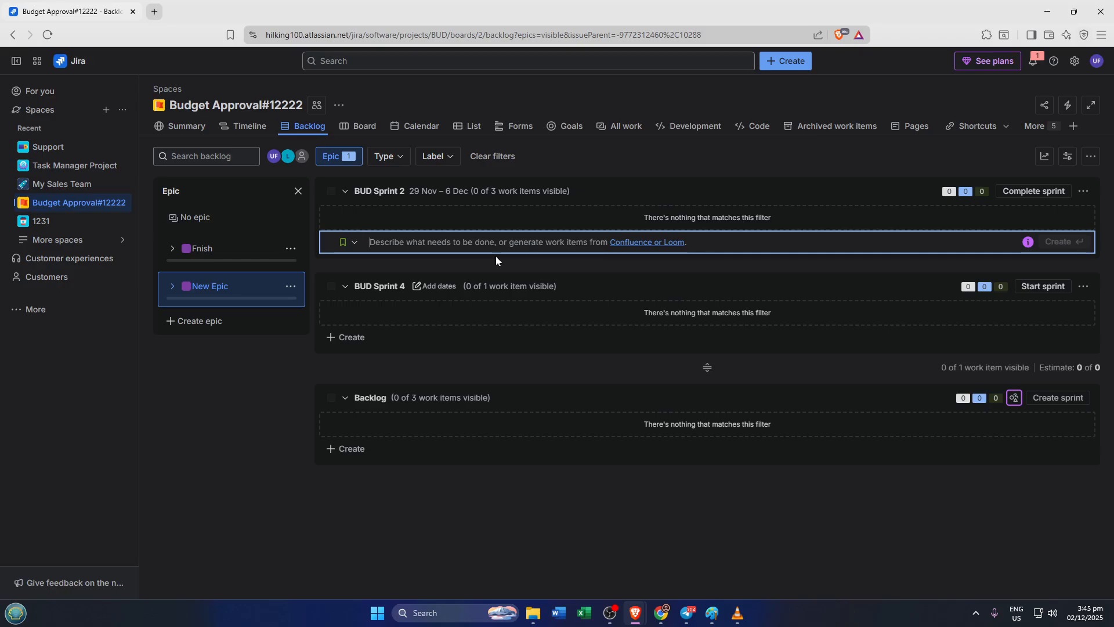
type("Shot")
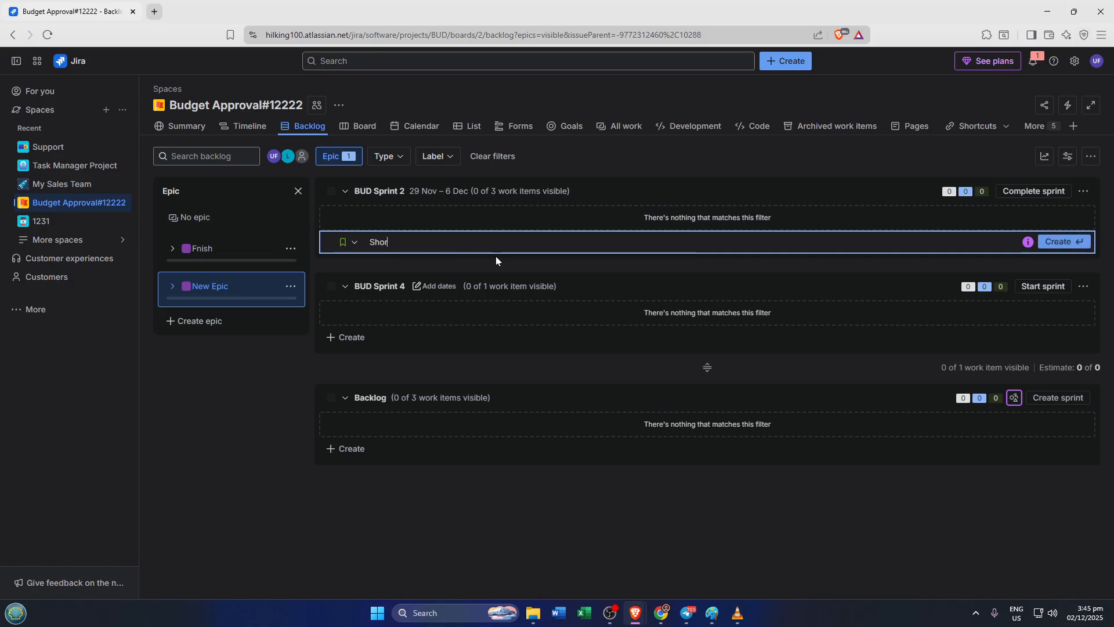
key("BackSpace")
type("rt Story1")
key("Return")
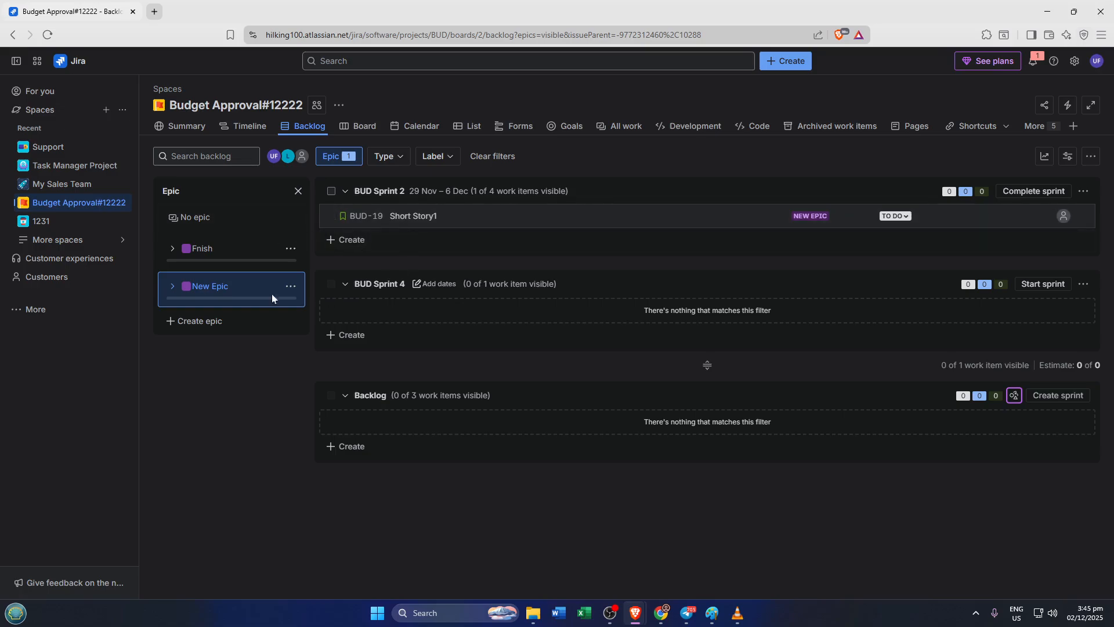
Clear the epic filters and move Problem 1 from BUD Sprint 2 into the Backlog
left_click(207, 253)
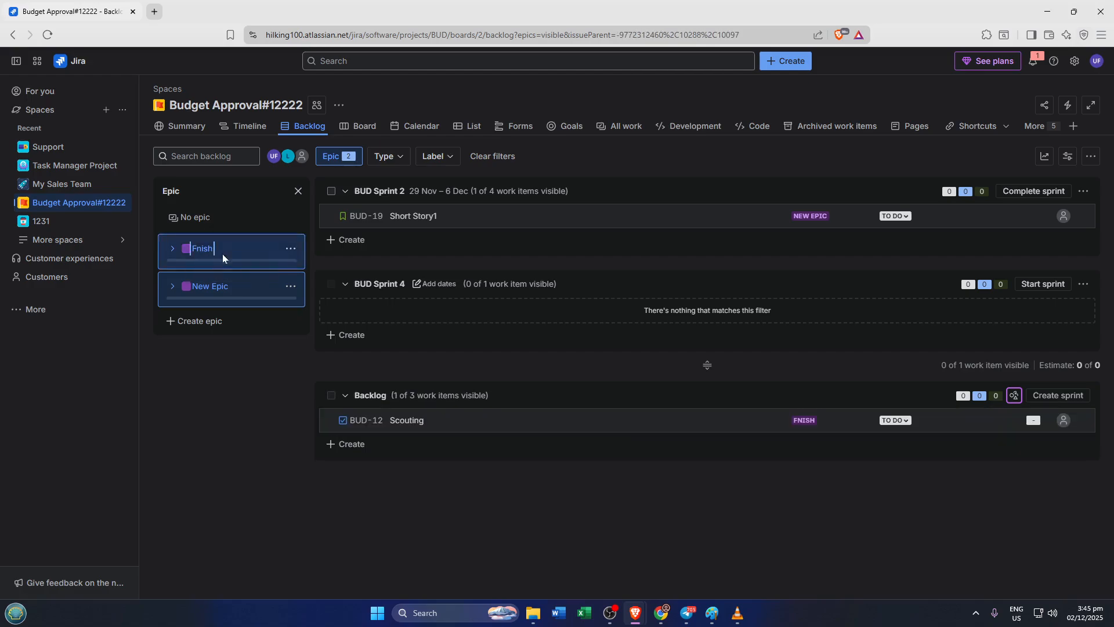
left_click(253, 257)
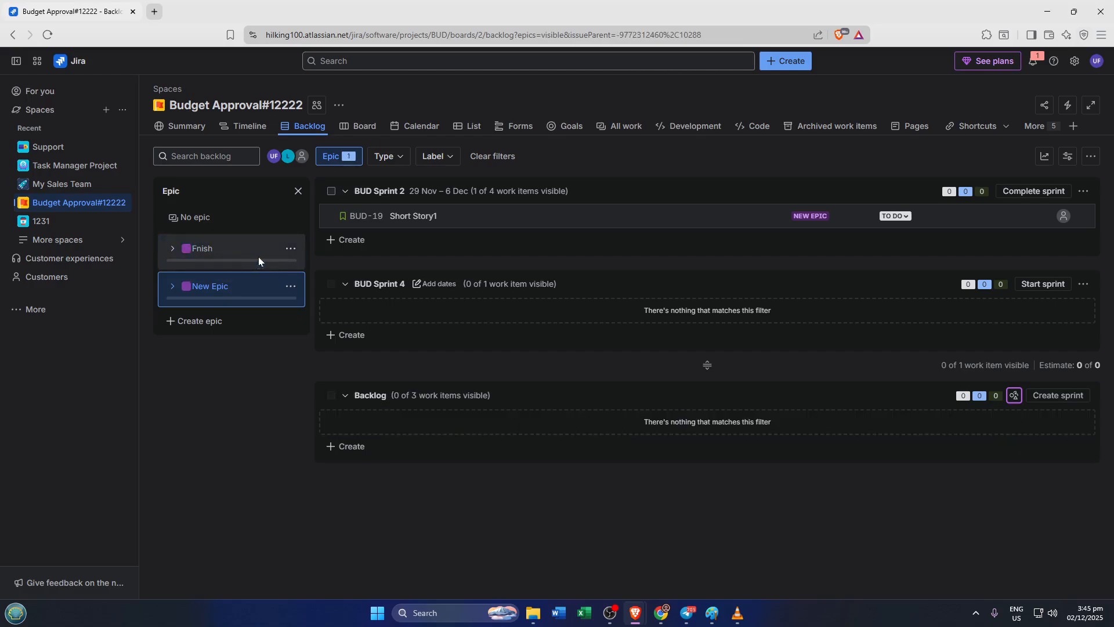
left_click(240, 249)
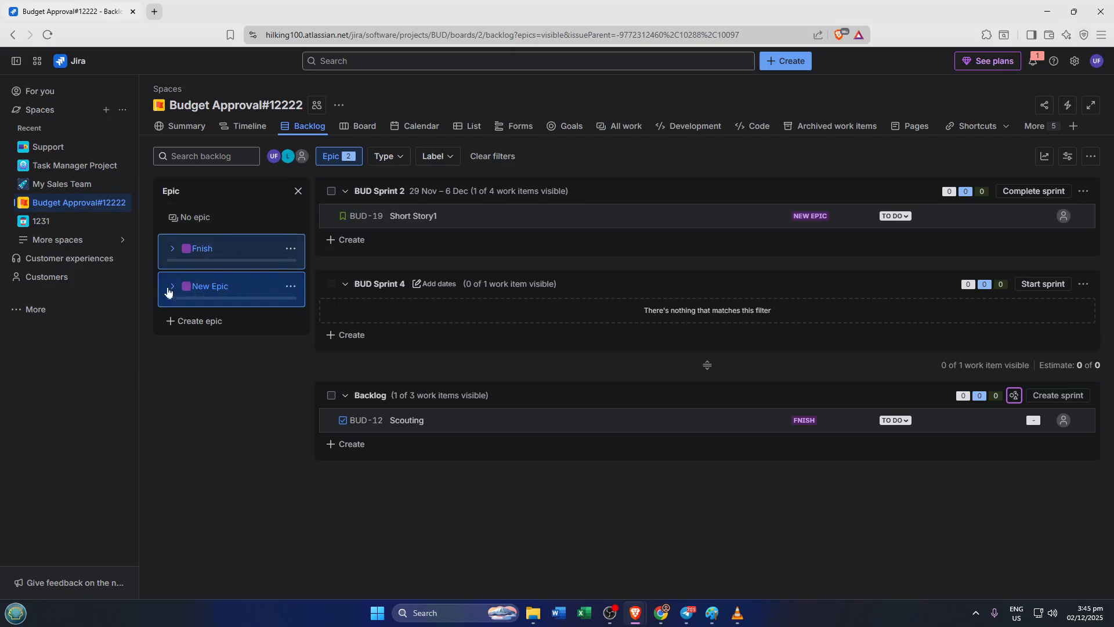
left_click(162, 286)
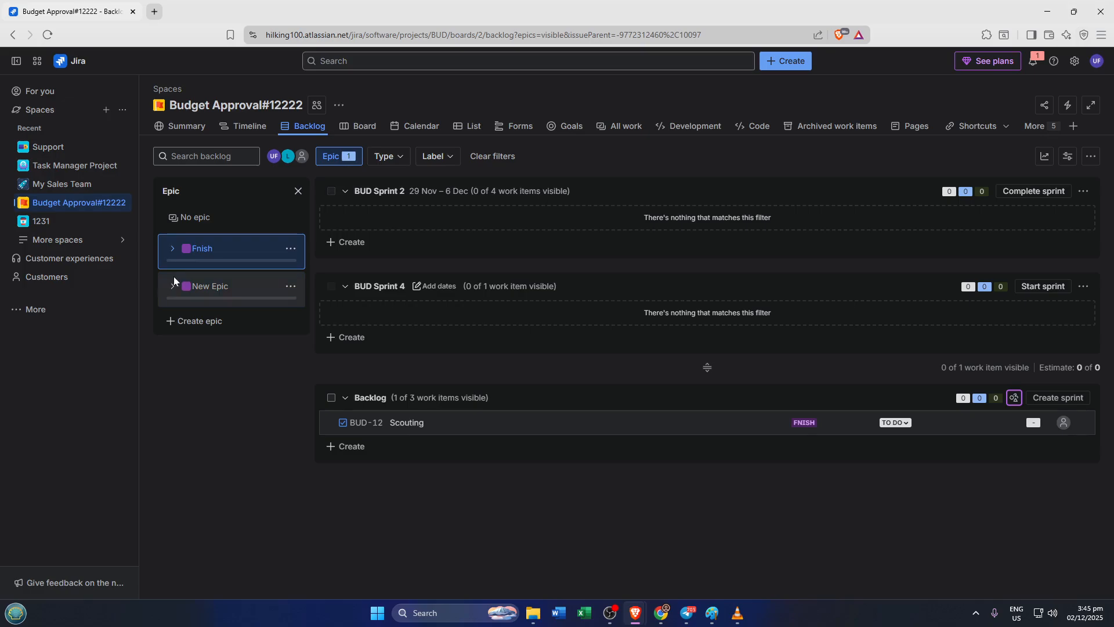
left_click(247, 249)
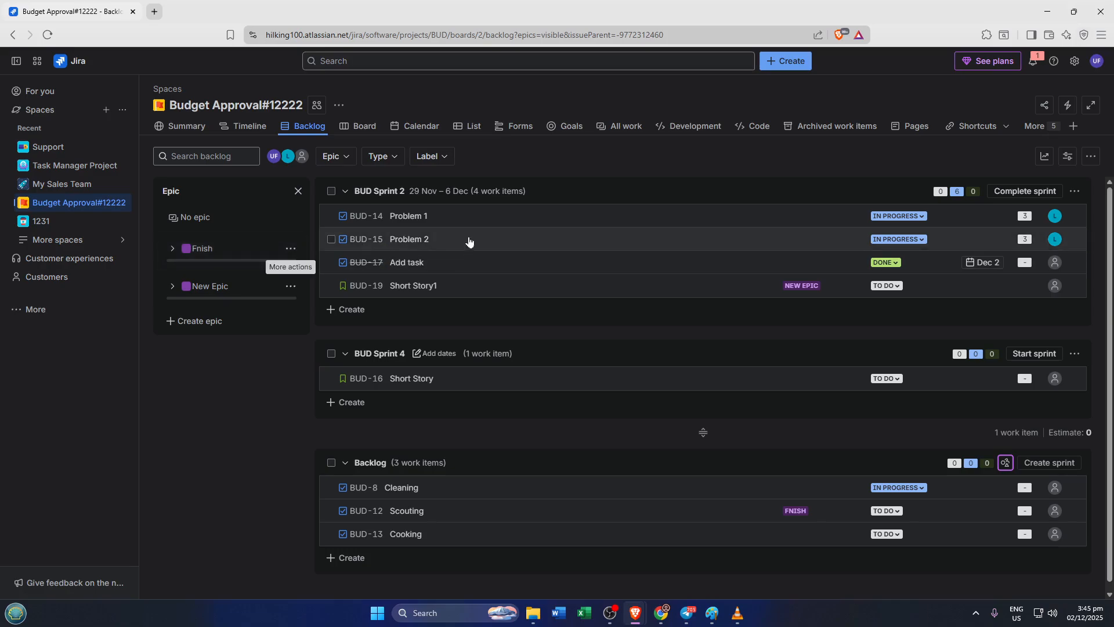
left_click(490, 221)
left_click_drag(495, 228, 413, 530)
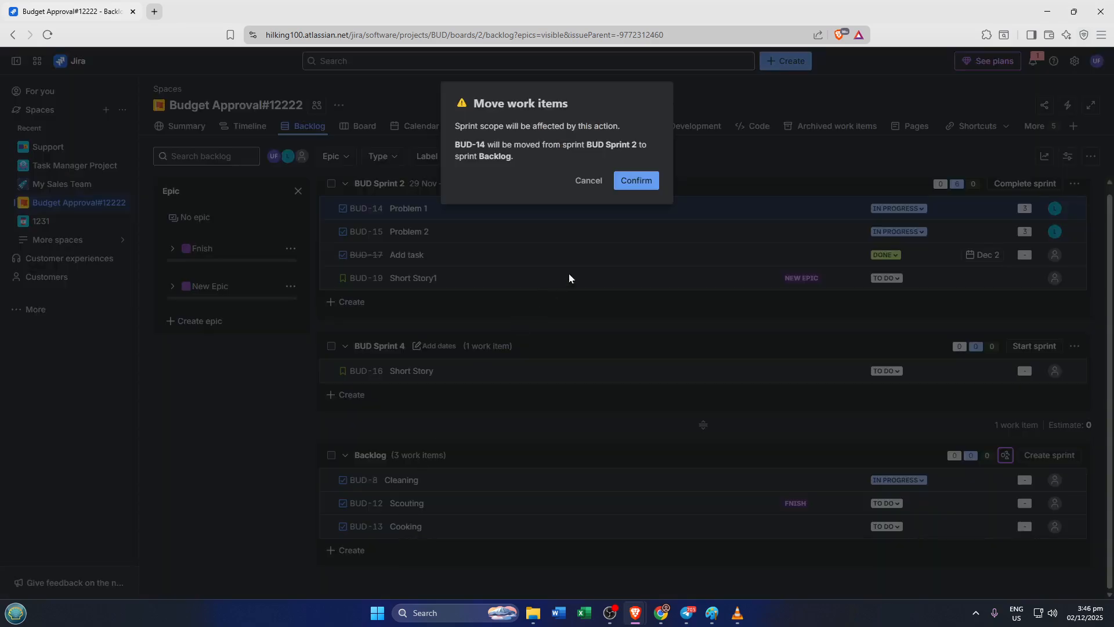
left_click(630, 191)
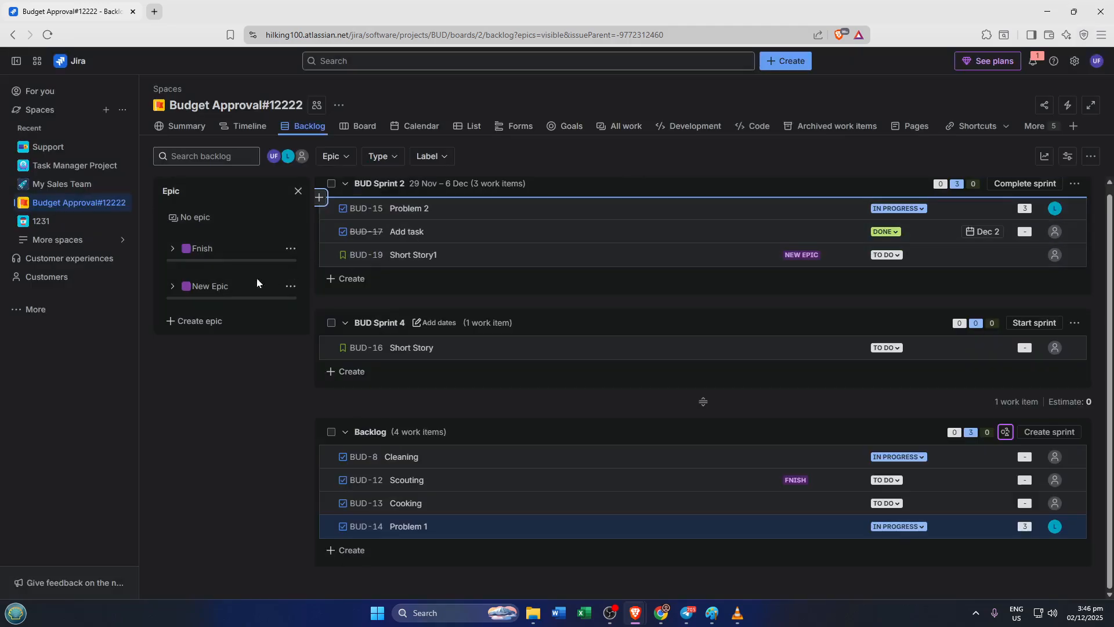
Filter by New Epic and create a task named "Create tasks" in BUD Sprint 4
left_click(230, 290)
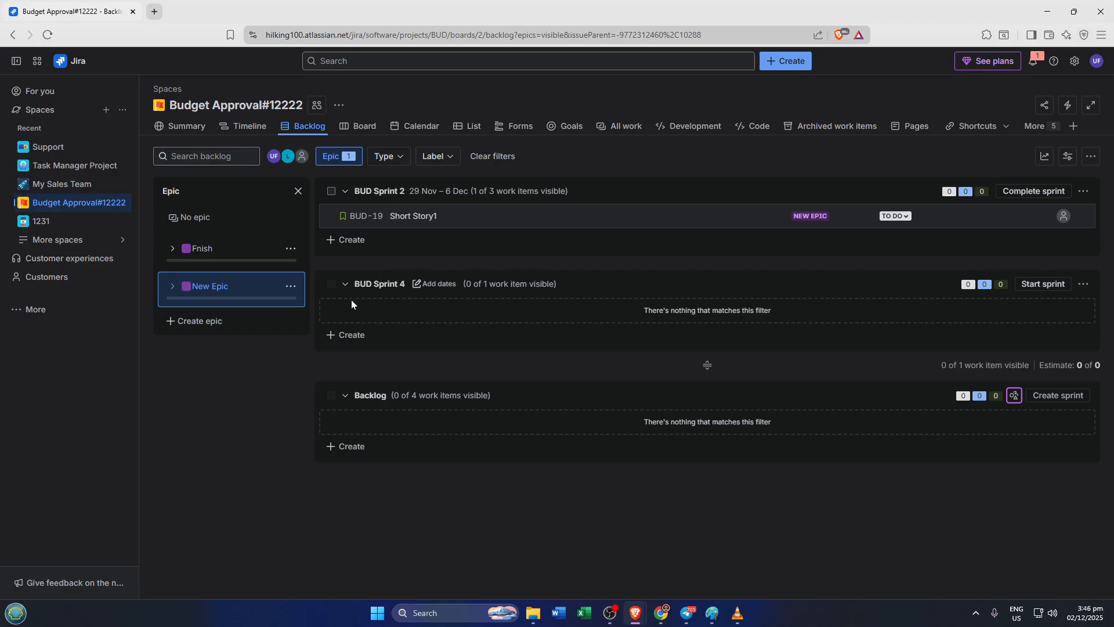
left_click(335, 341)
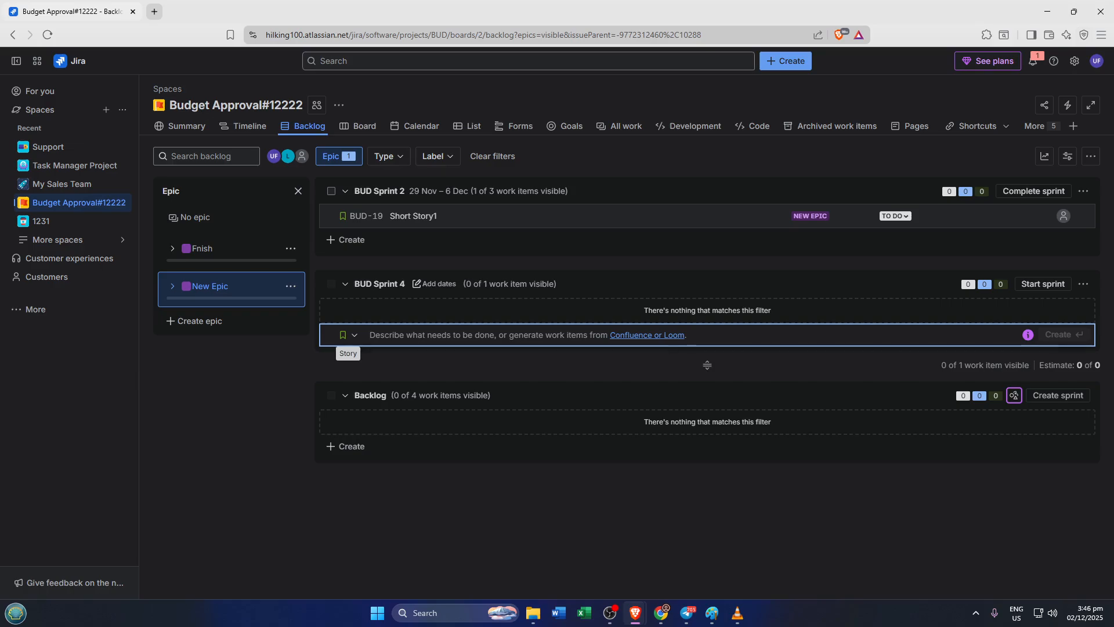
left_click(353, 342)
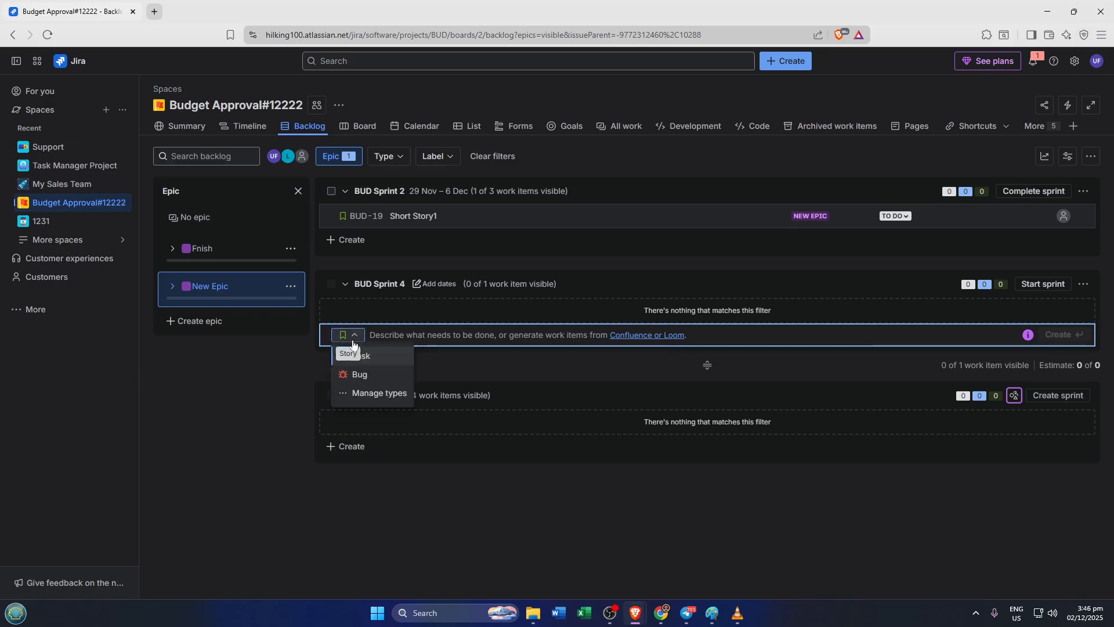
left_click(375, 364)
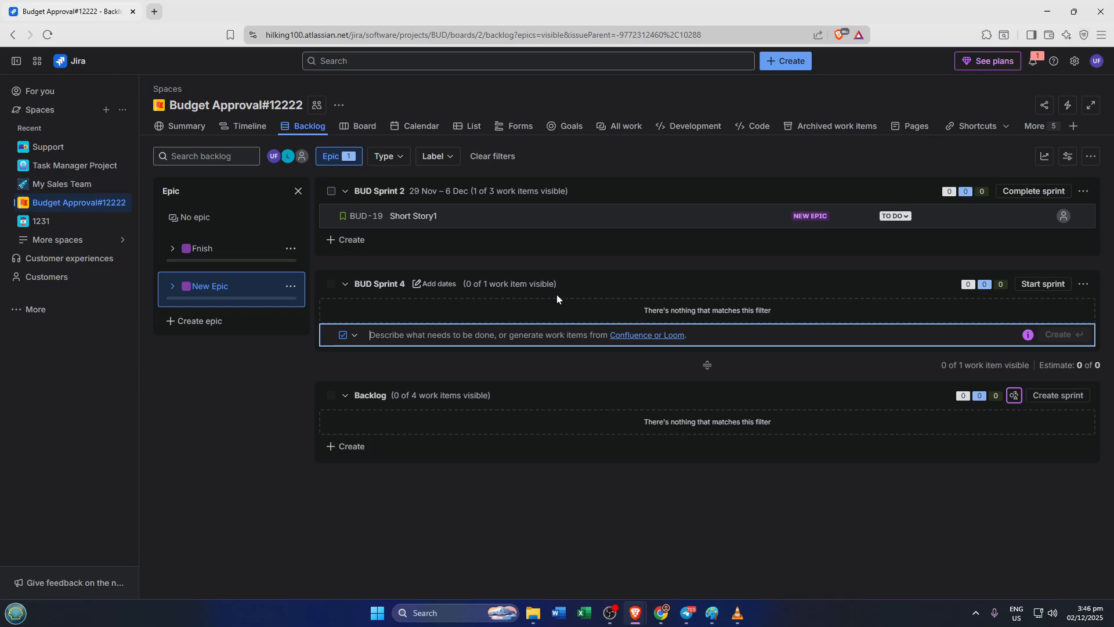
type("C")
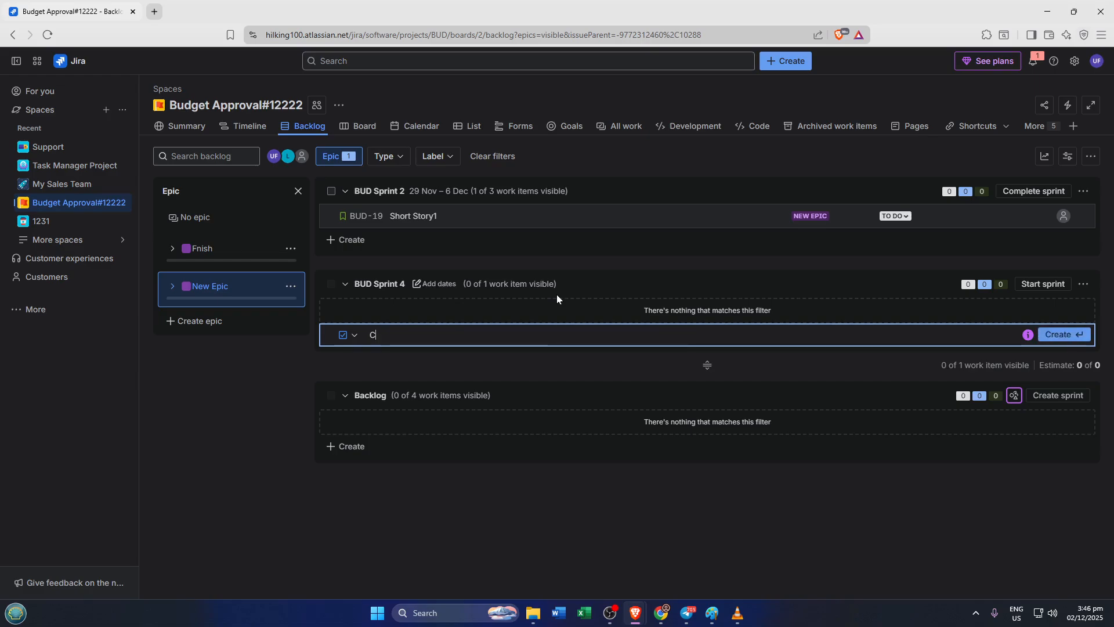
type("reate")
type("taks")
key("BackSpace")
key("BackSpace")
type("sks")
key("Return")
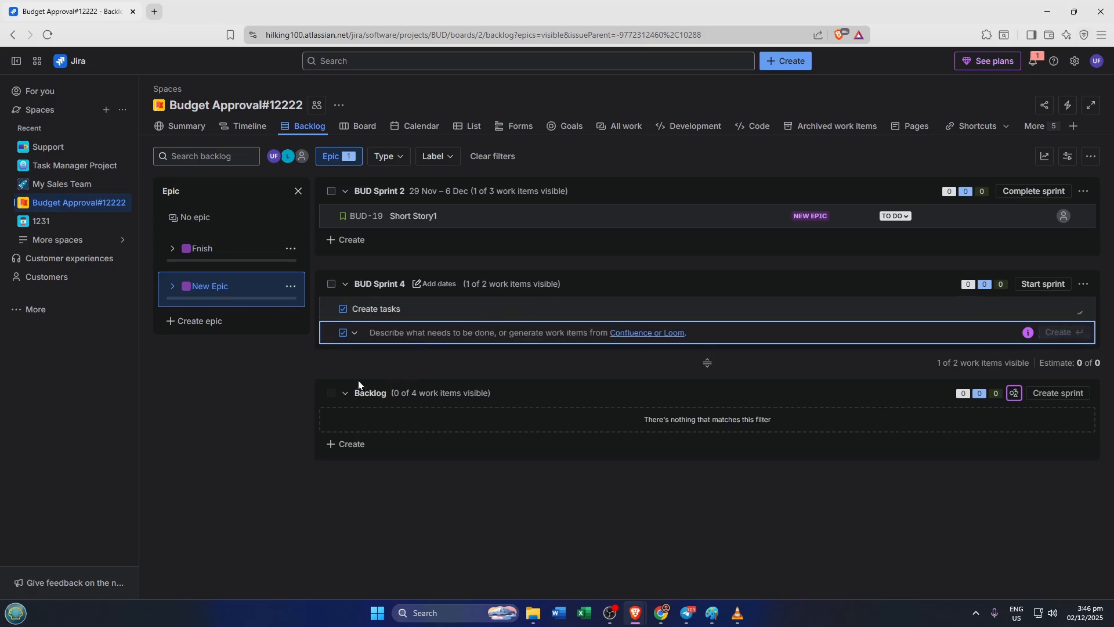
left_click(290, 372)
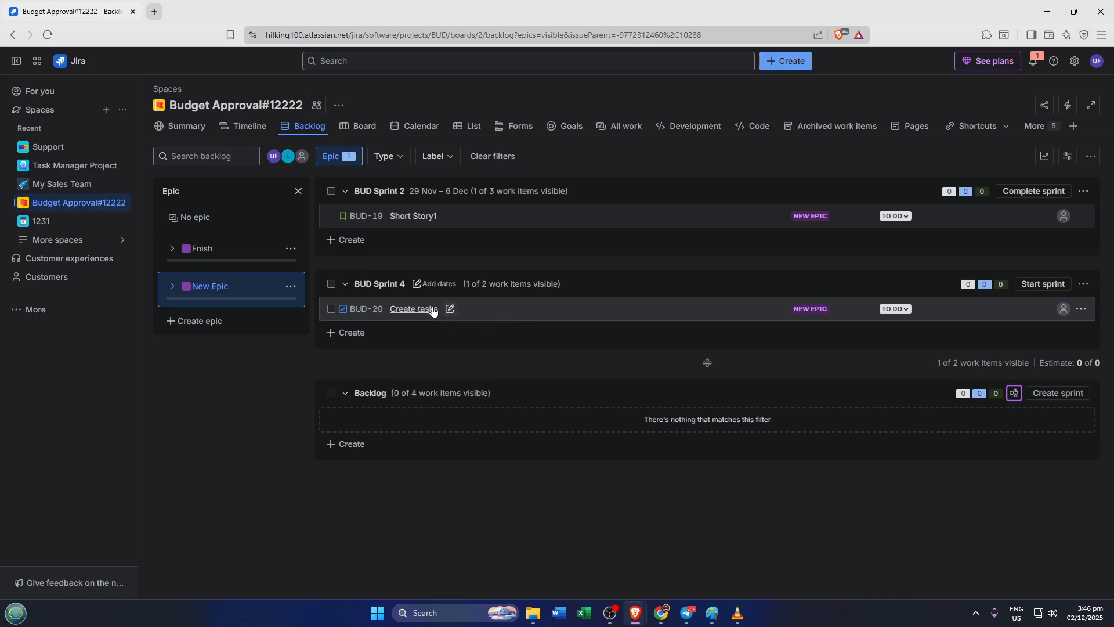
left_click(332, 340)
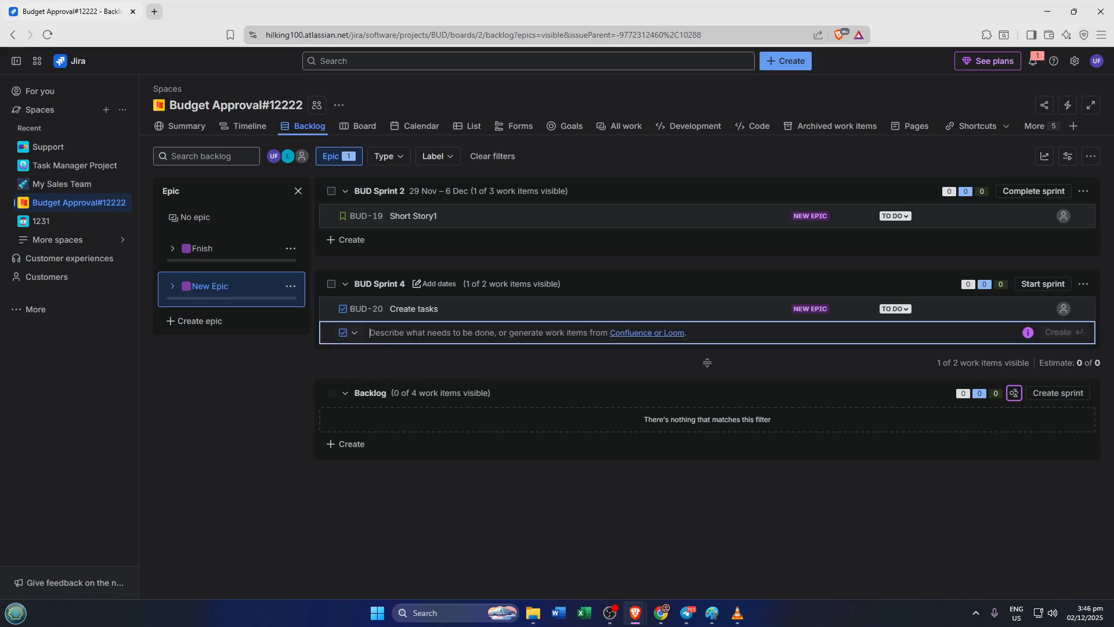
left_click(355, 334)
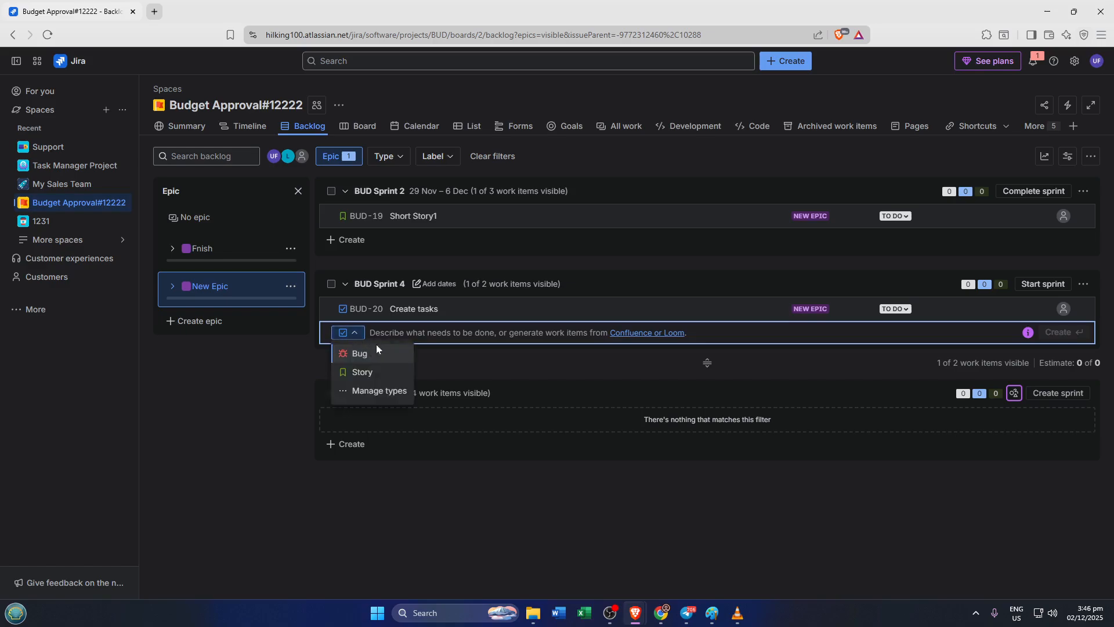
left_click(256, 365)
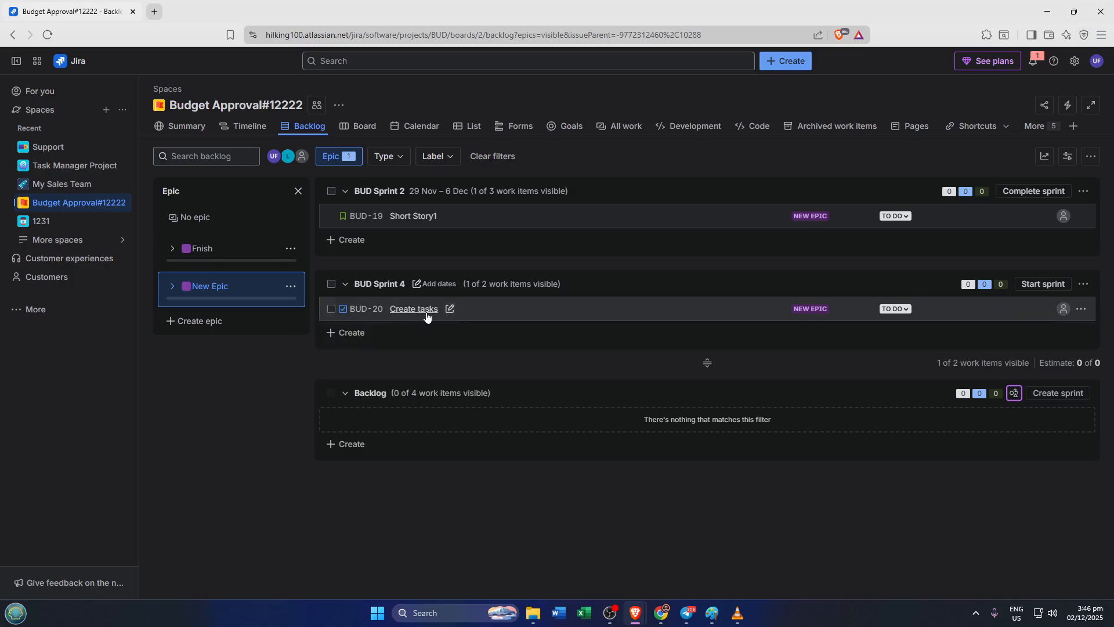
Open the "Create tasks" work item and assign it to yourself
left_click(419, 311)
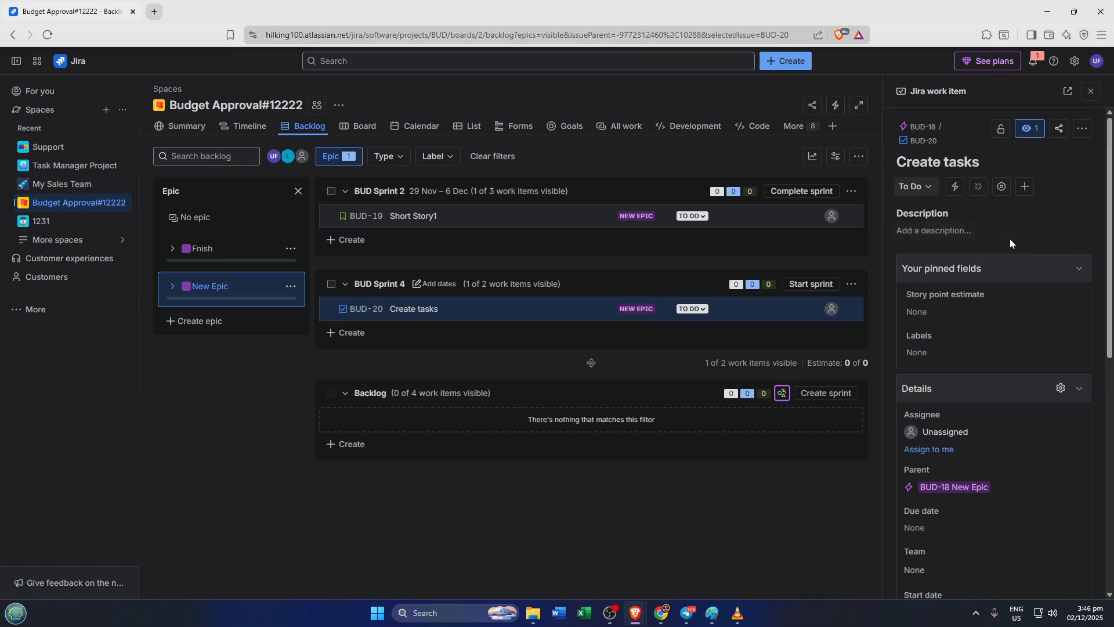
scroll(1014, 262, "down", 2)
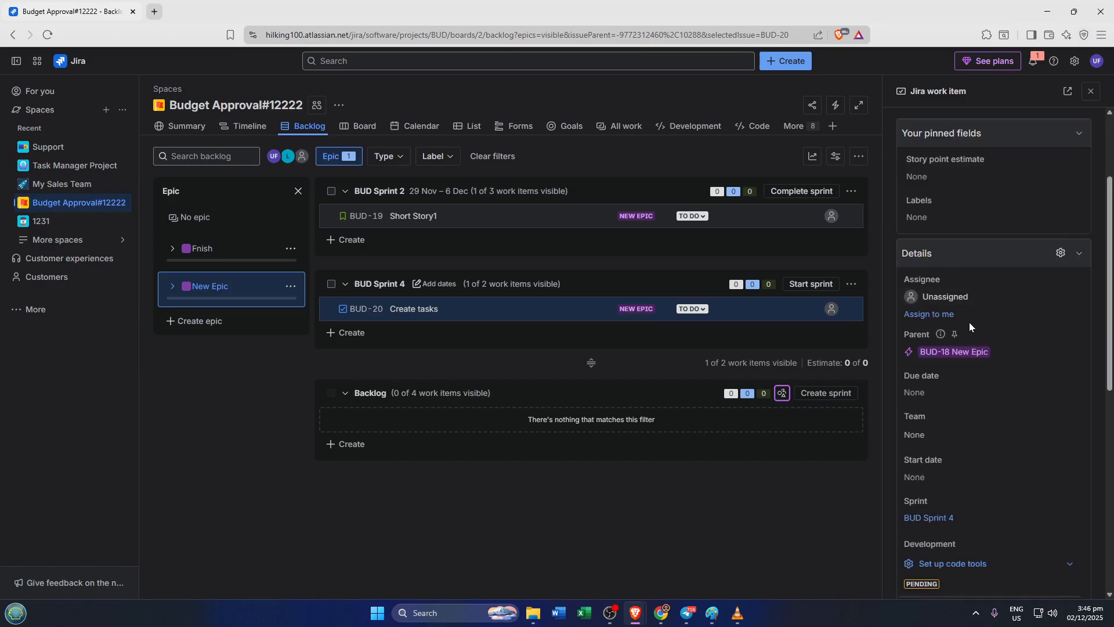
left_click(943, 320)
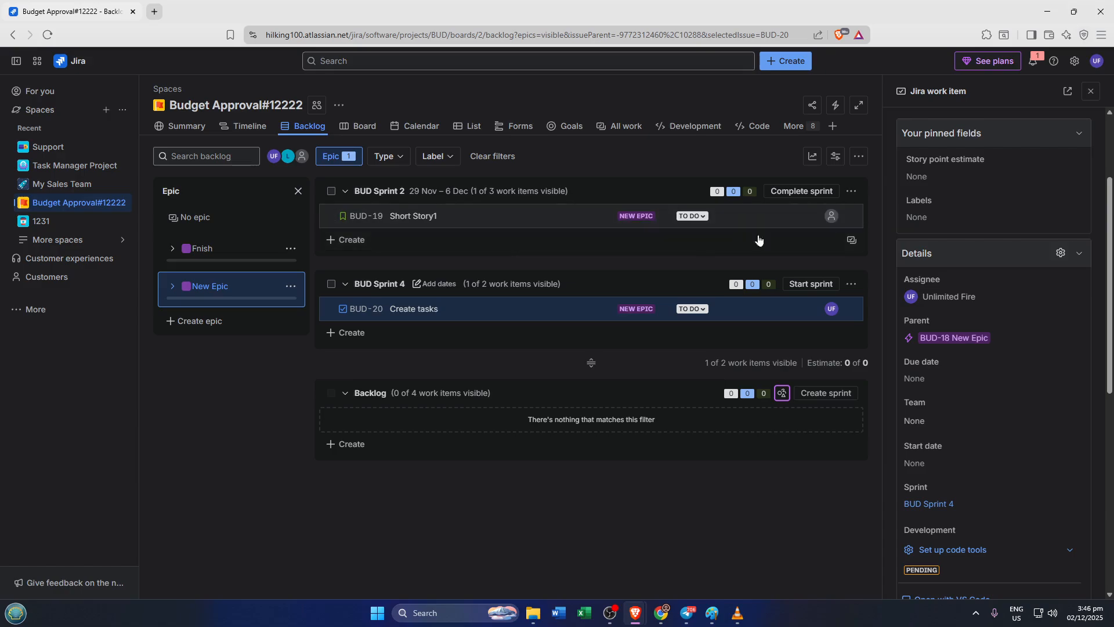
scroll(1024, 301, "down", 2)
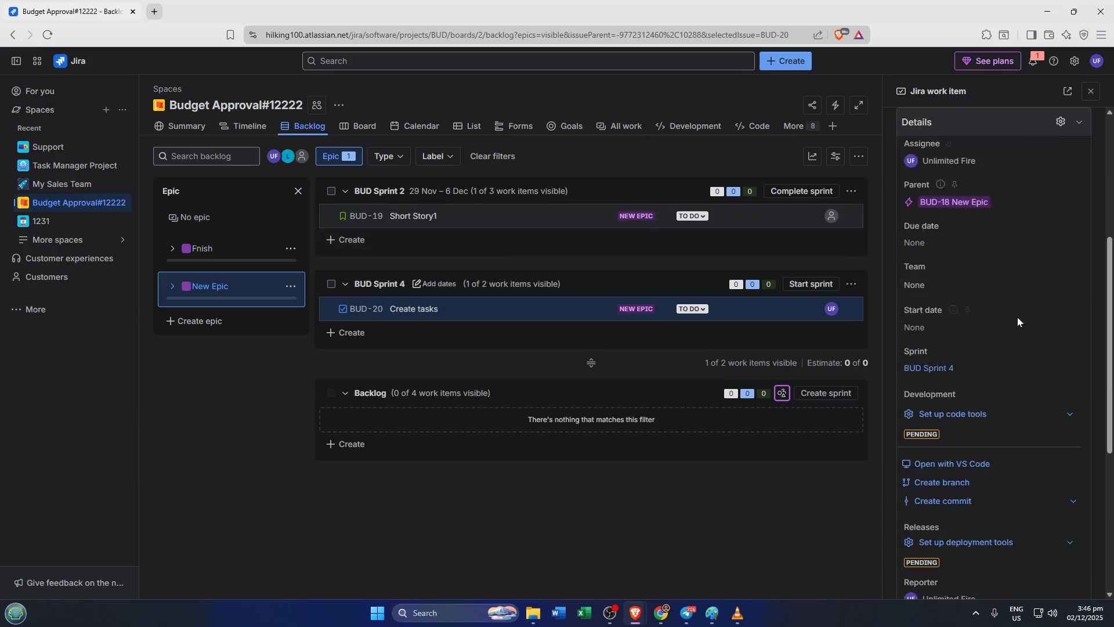